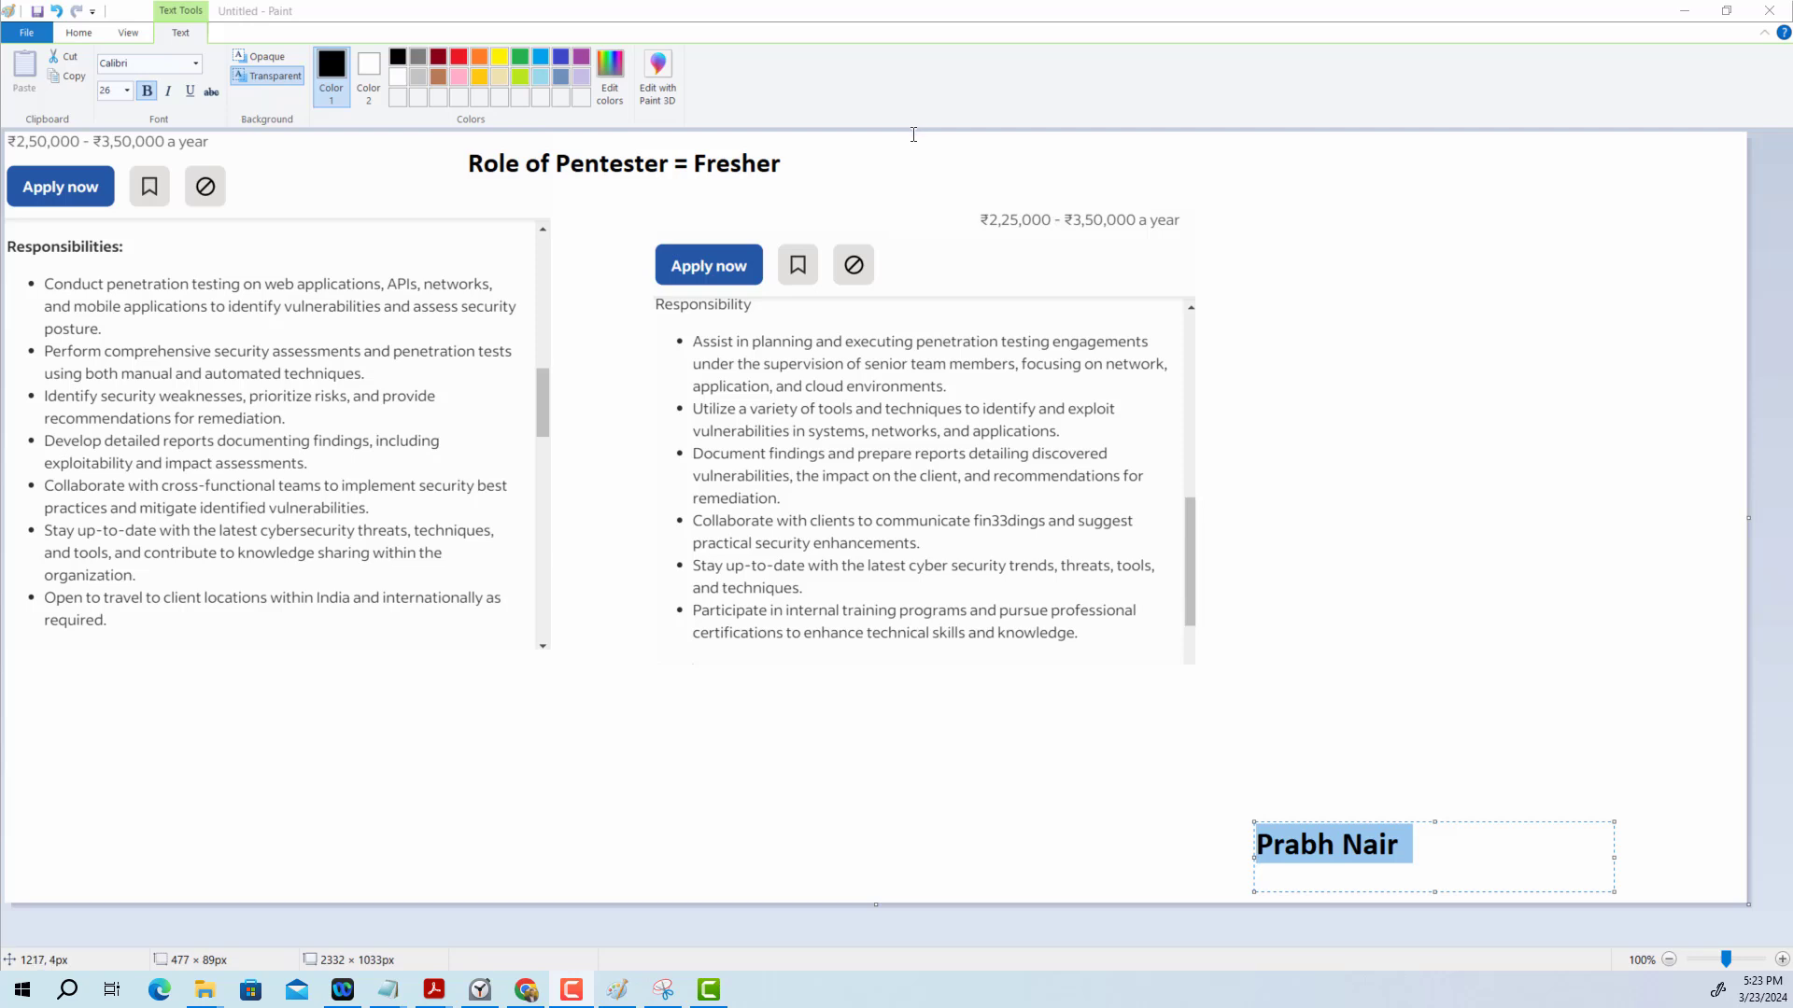
- Commit the bold 'Prabh Nair' name label onto the canvas below the job listings
left_click(710, 743)
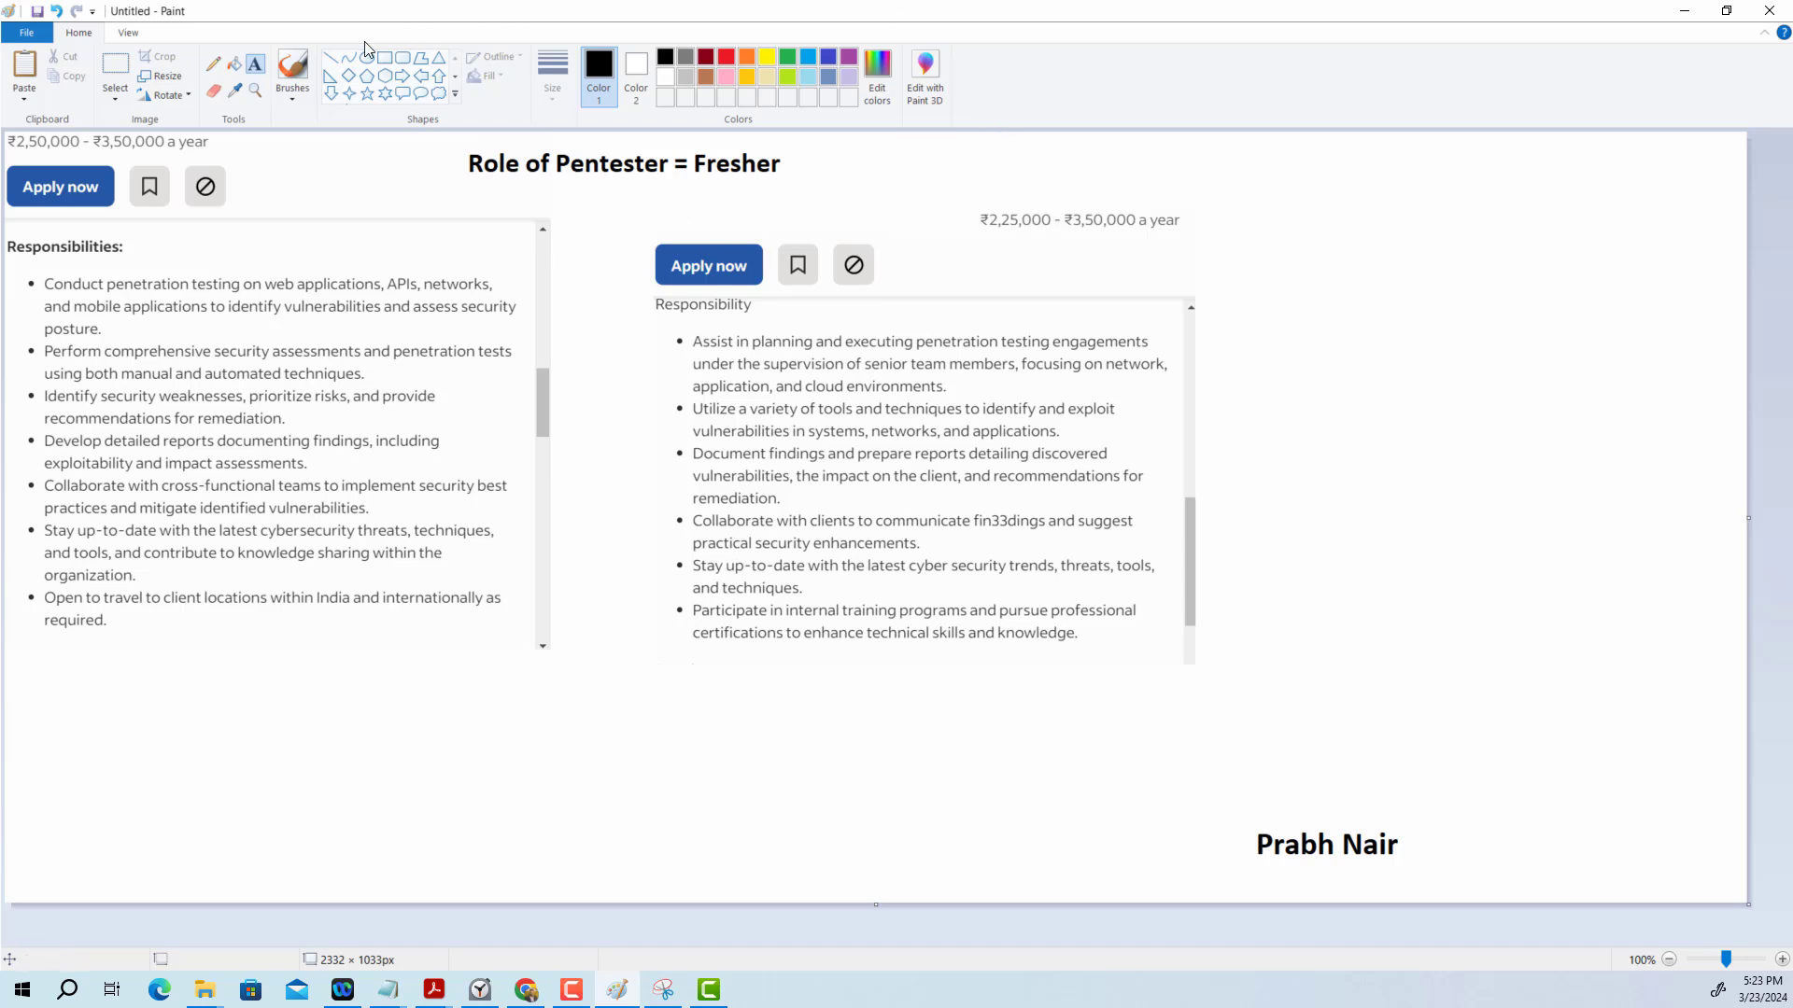
- With the basic brush, tick the Responsibilities heading and underline the ₹2,50,000 salary
left_click(291, 101)
left_click(180, 132)
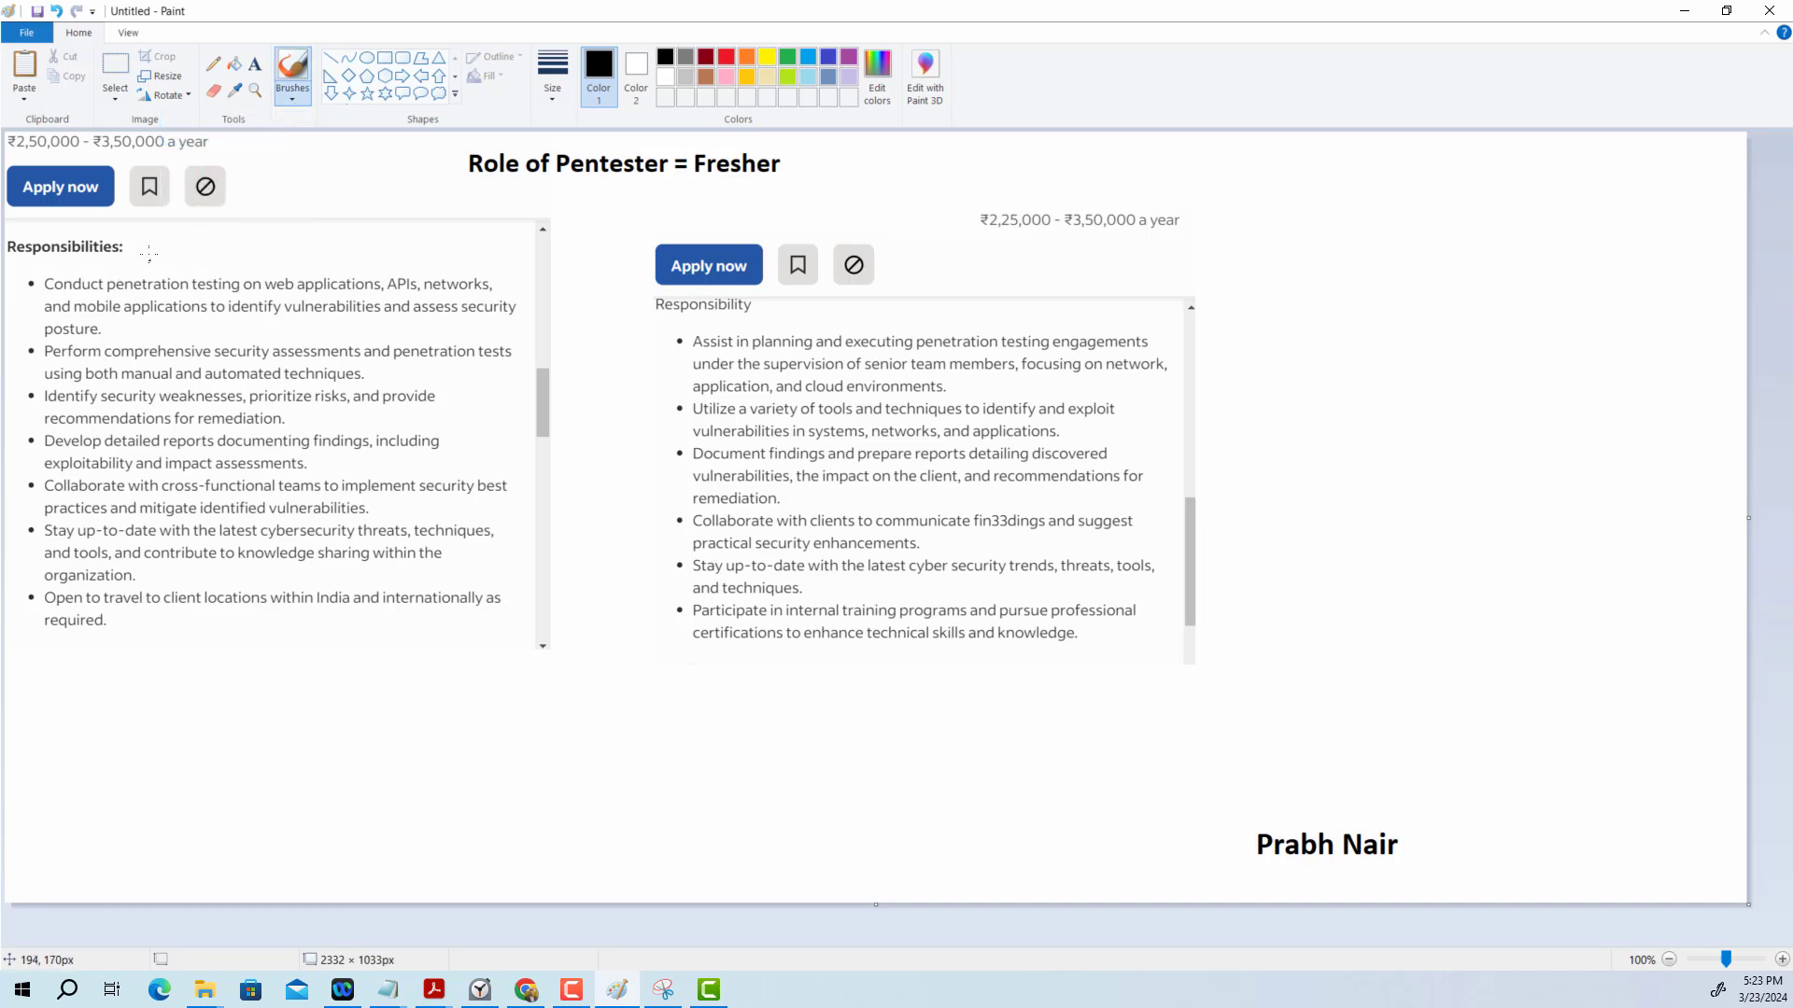
left_click_drag(159, 240, 193, 222)
left_click_drag(21, 158, 84, 156)
- Circle the ₹2,25,000 - ₹3,50,000 salary range and handwrite 'JP' above the left list
left_click_drag(1005, 194, 1027, 192)
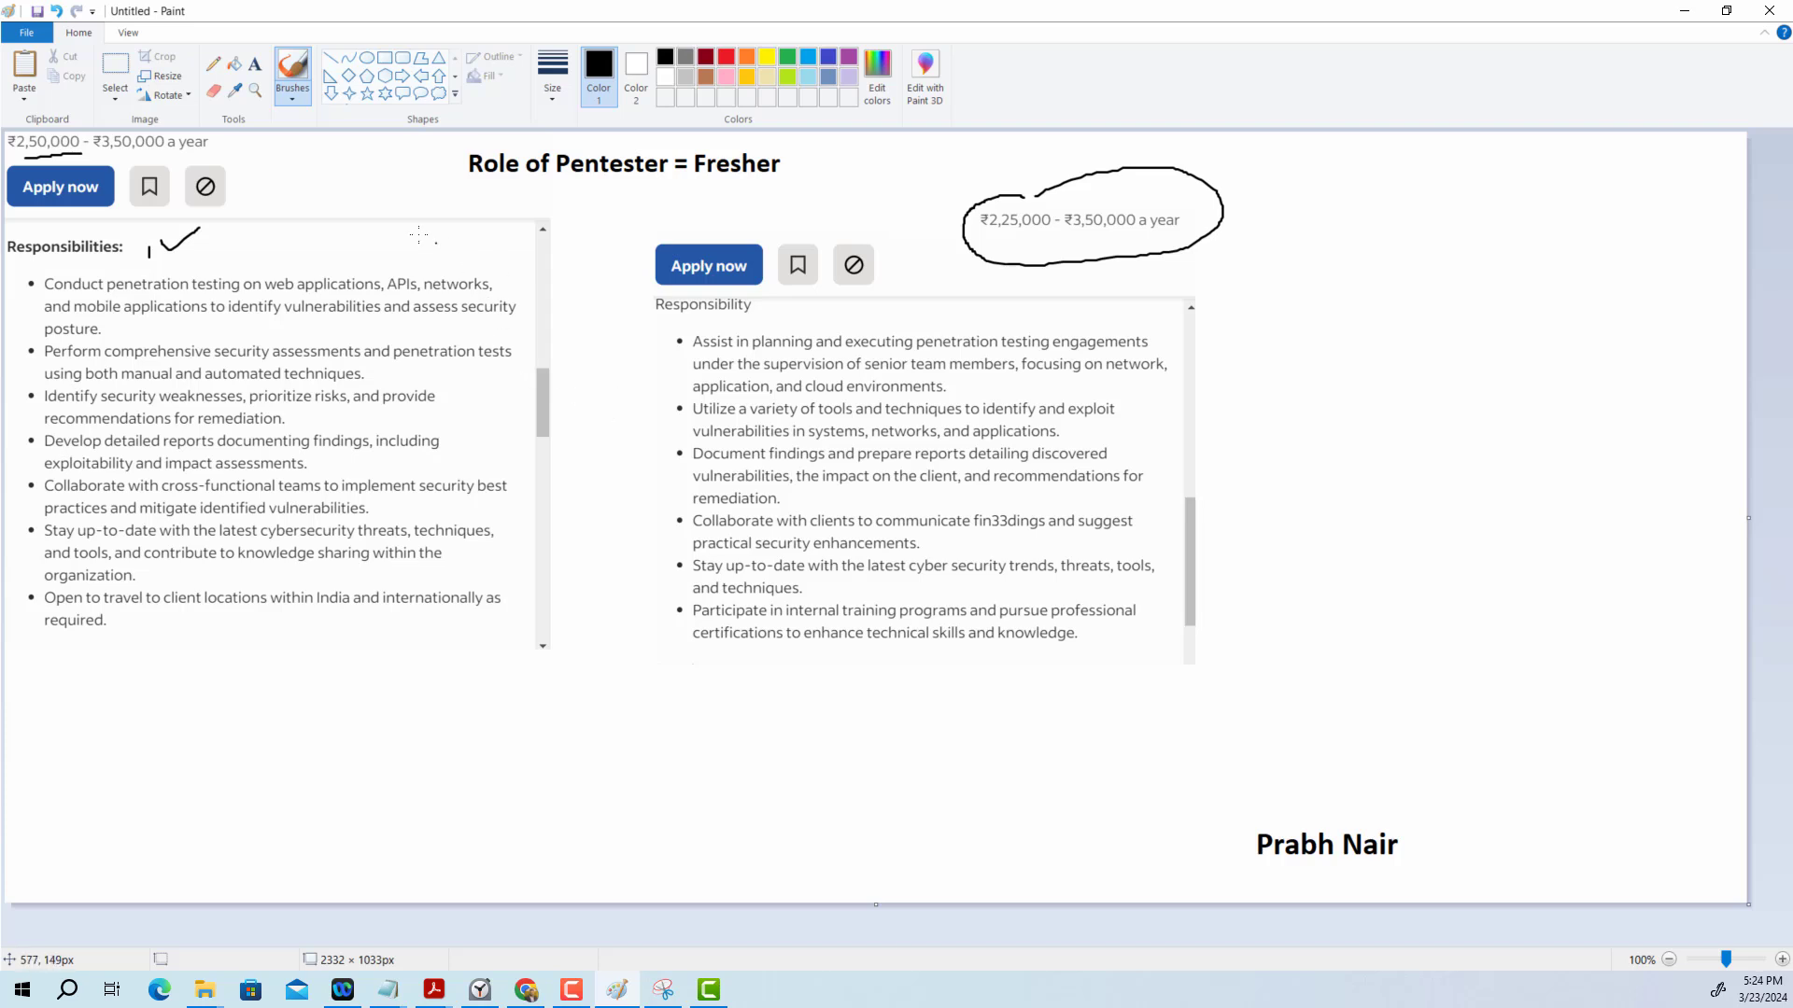
mouse_move(357, 189)
left_mouse_down()
mouse_move(357, 211)
mouse_move(367, 185)
left_mouse_up()
left_click_drag(358, 210, 381, 197)
- Handwrite a circled 1 note and the word 'SKill' below the left posting
mouse_move(170, 755)
left_mouse_down()
mouse_move(171, 778)
mouse_move(151, 762)
mouse_move(238, 747)
mouse_move(264, 765)
mouse_move(216, 764)
mouse_move(277, 725)
left_mouse_up()
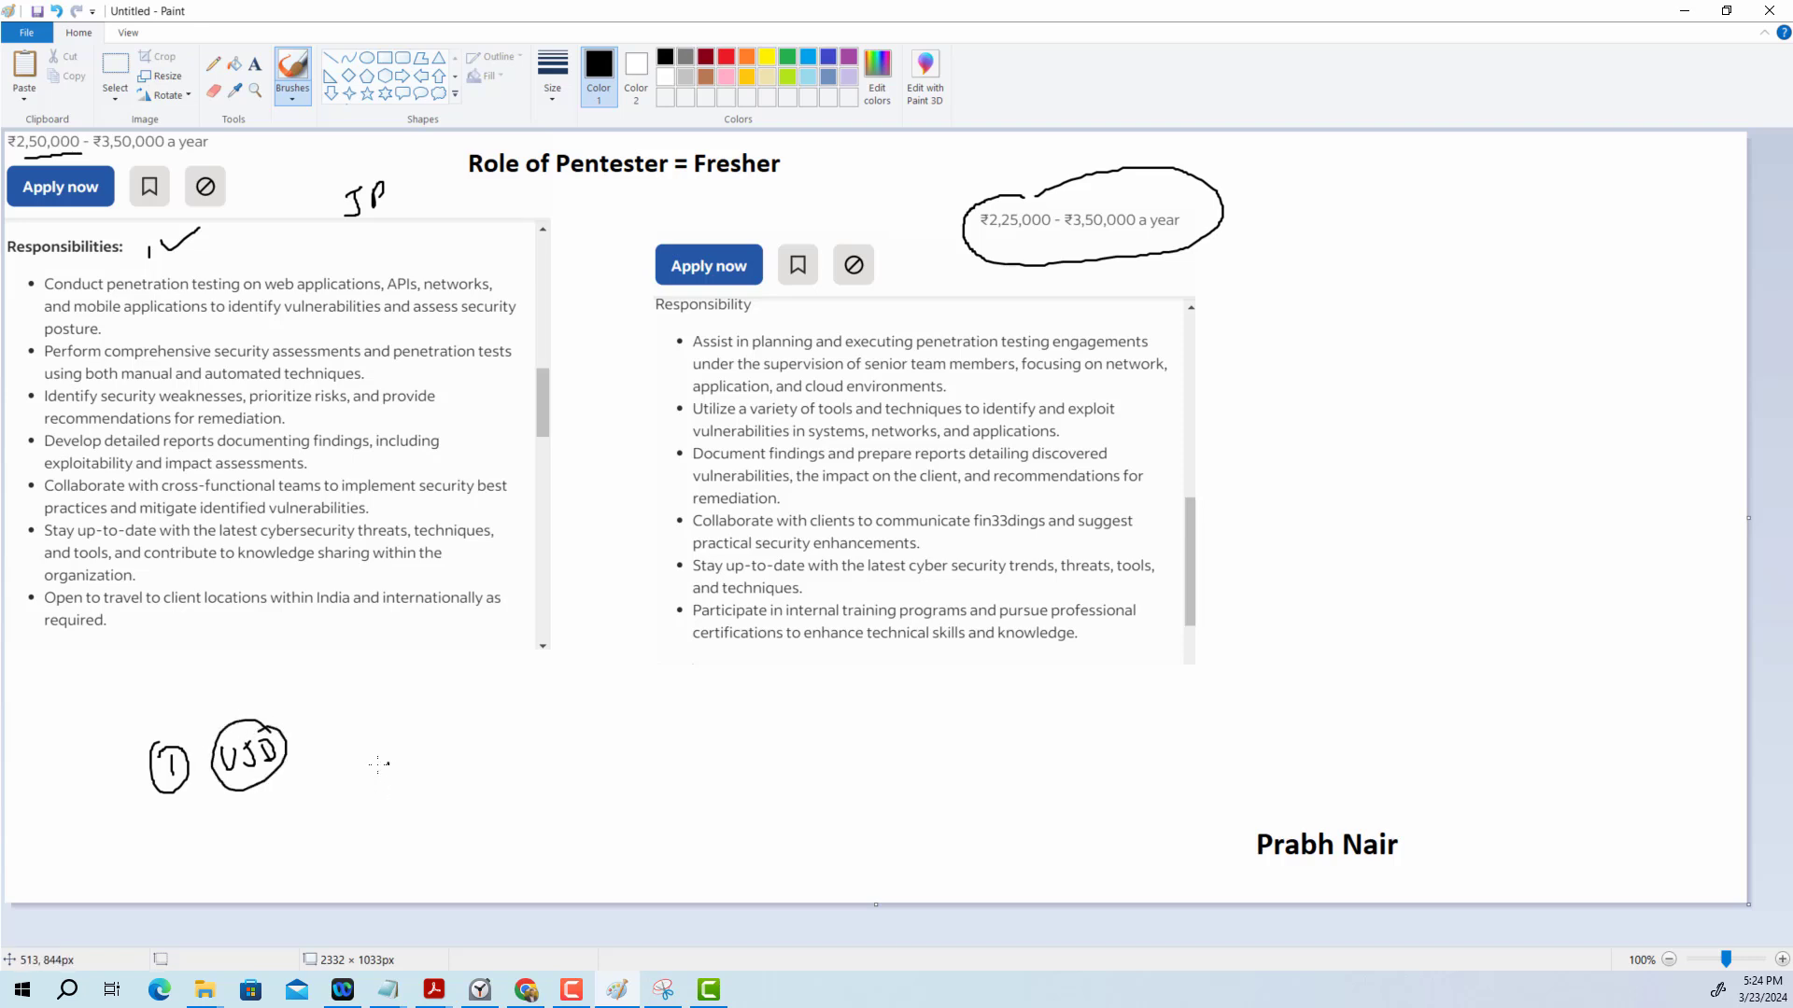
mouse_move(388, 763)
left_mouse_down()
mouse_move(372, 793)
mouse_move(424, 790)
left_mouse_up()
left_click_drag(428, 773, 439, 782)
mouse_move(446, 740)
left_mouse_down()
mouse_move(449, 781)
mouse_move(479, 787)
mouse_move(351, 756)
mouse_move(368, 820)
left_mouse_up()
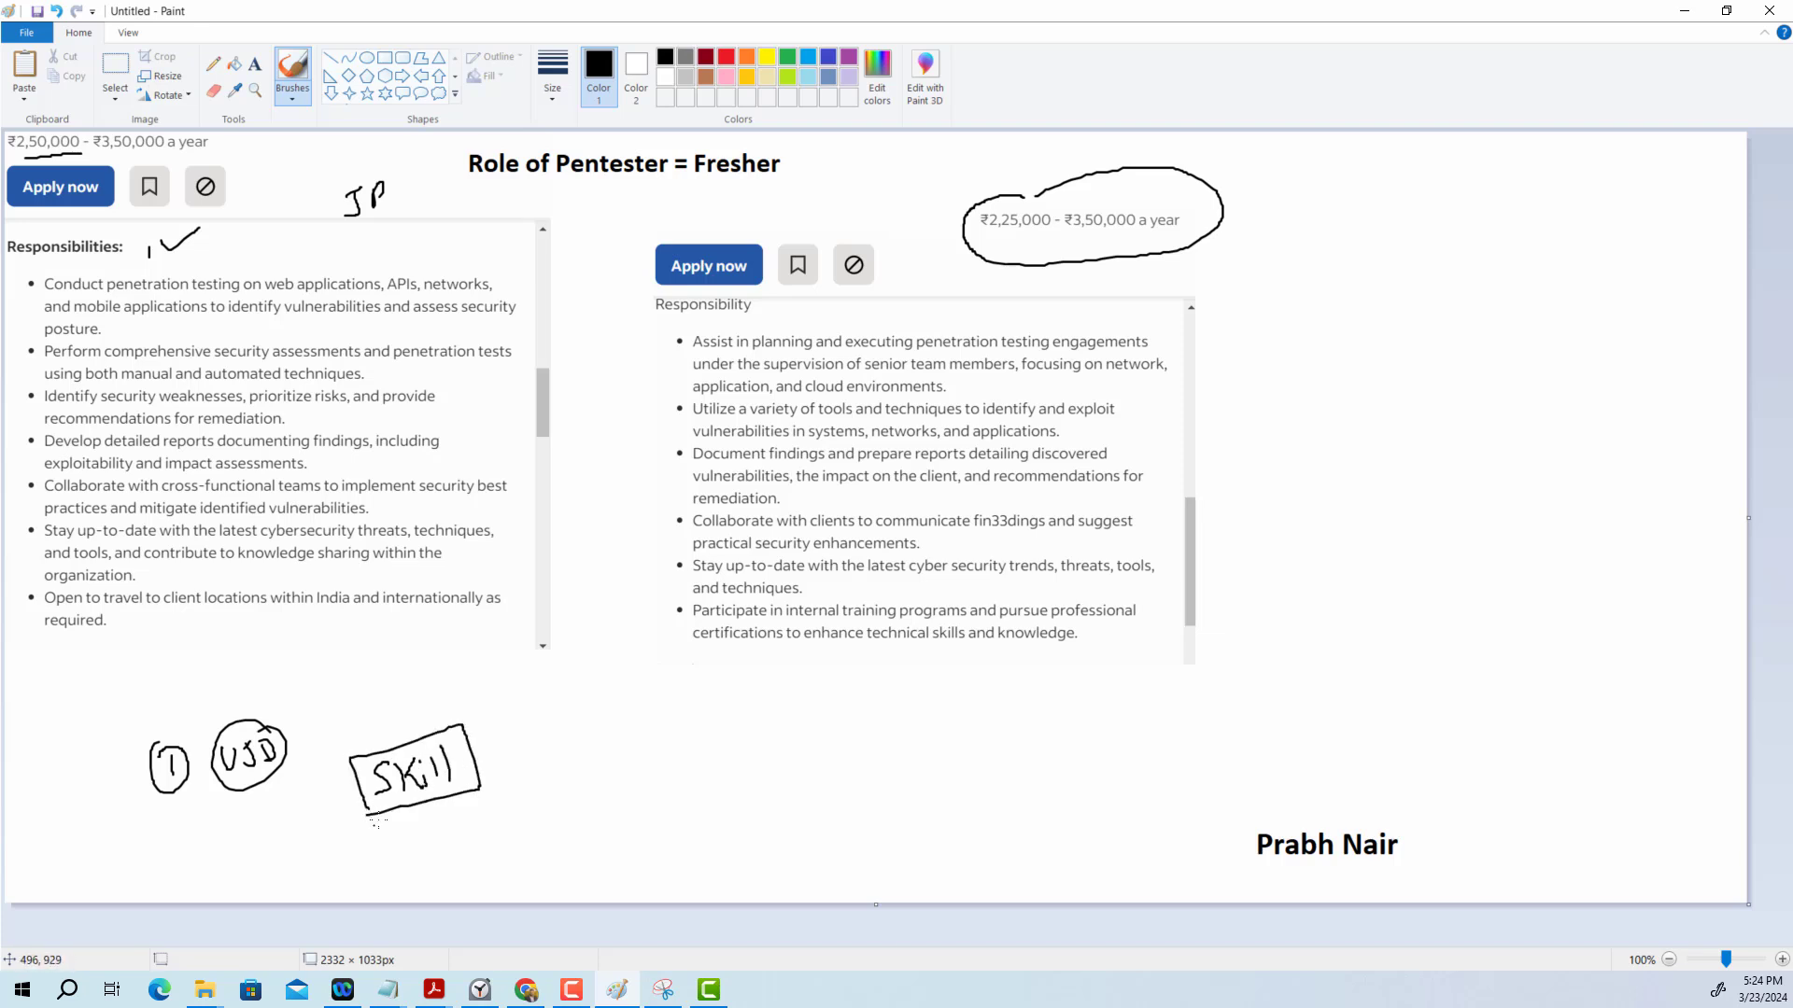
- Draw an arrow to a circled 'Knowd', then begin a circled 1 beside the right posting
mouse_move(487, 758)
left_mouse_down()
mouse_move(525, 744)
mouse_move(517, 760)
left_mouse_up()
left_click_drag(539, 718, 558, 746)
left_click_drag(563, 742, 616, 709)
left_click_drag(627, 686, 634, 720)
mouse_move(625, 667)
left_mouse_down()
mouse_move(538, 729)
mouse_move(628, 670)
left_mouse_up()
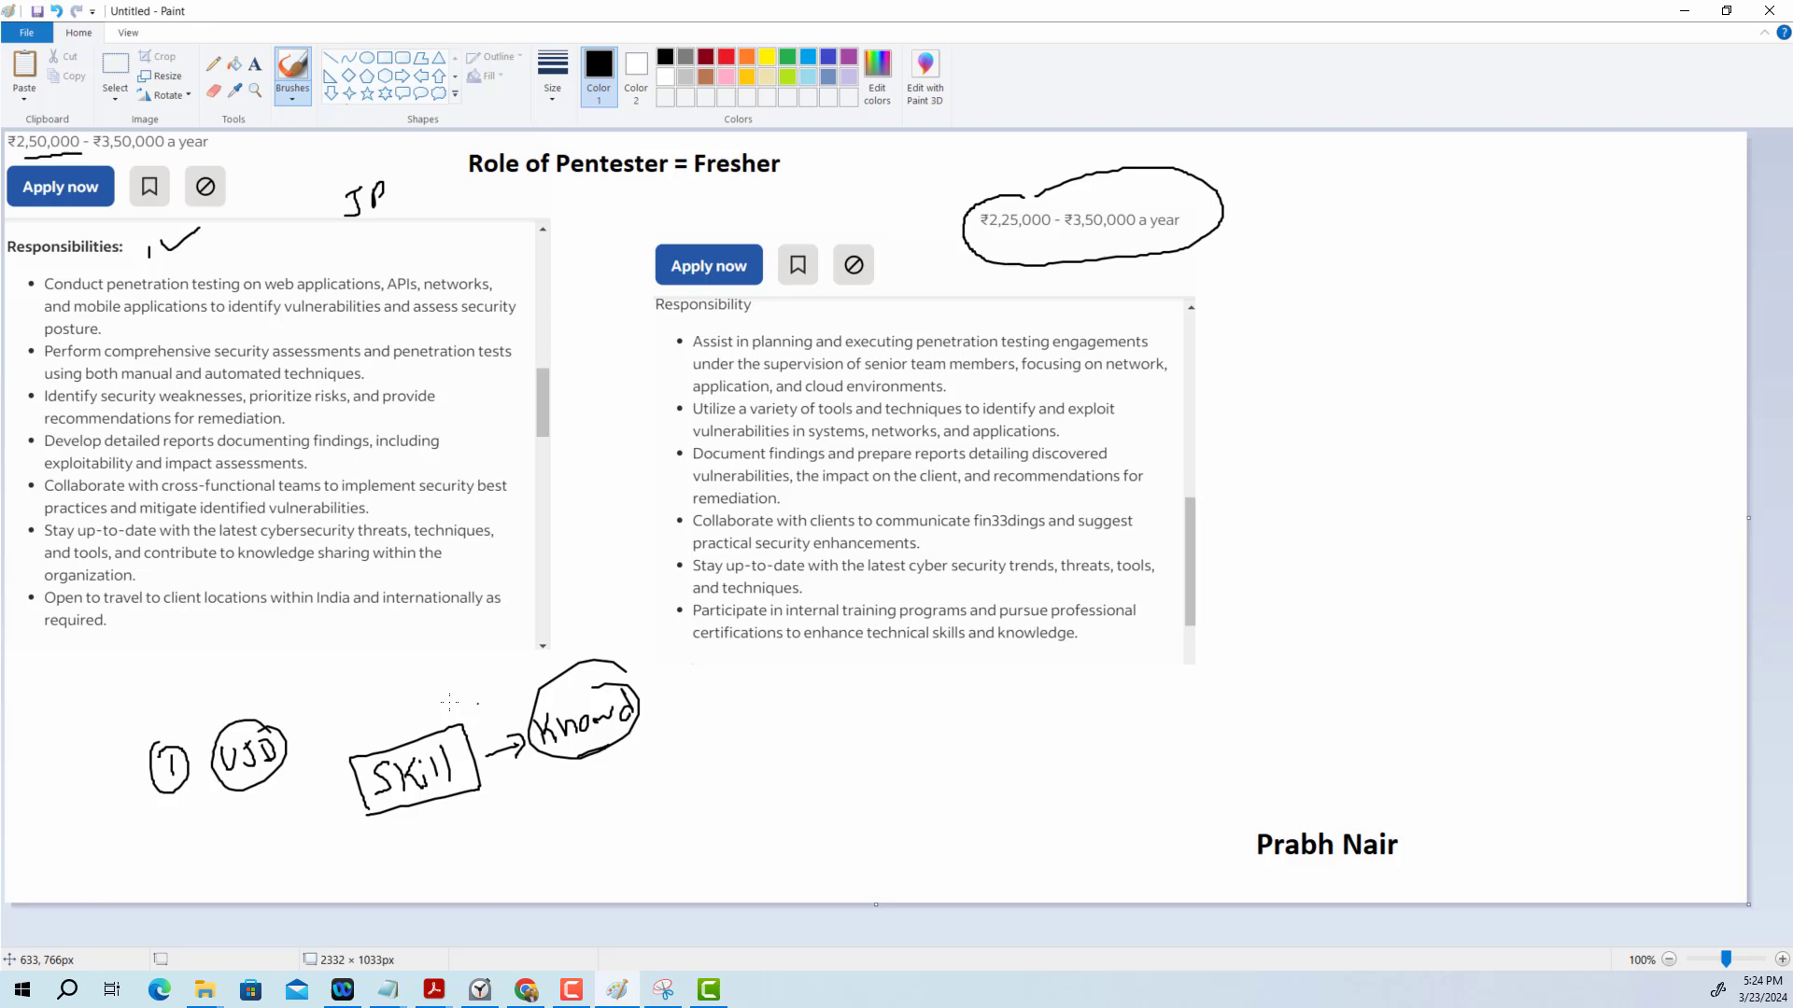
mouse_move(1265, 345)
left_mouse_down()
mouse_move(1266, 376)
mouse_move(1272, 350)
mouse_move(1337, 366)
left_mouse_up()
- Underline testing, security, weaknesses, impact, identified and contribute, and mark the travel bullet
left_click_drag(217, 292, 238, 296)
left_click_drag(232, 361, 284, 356)
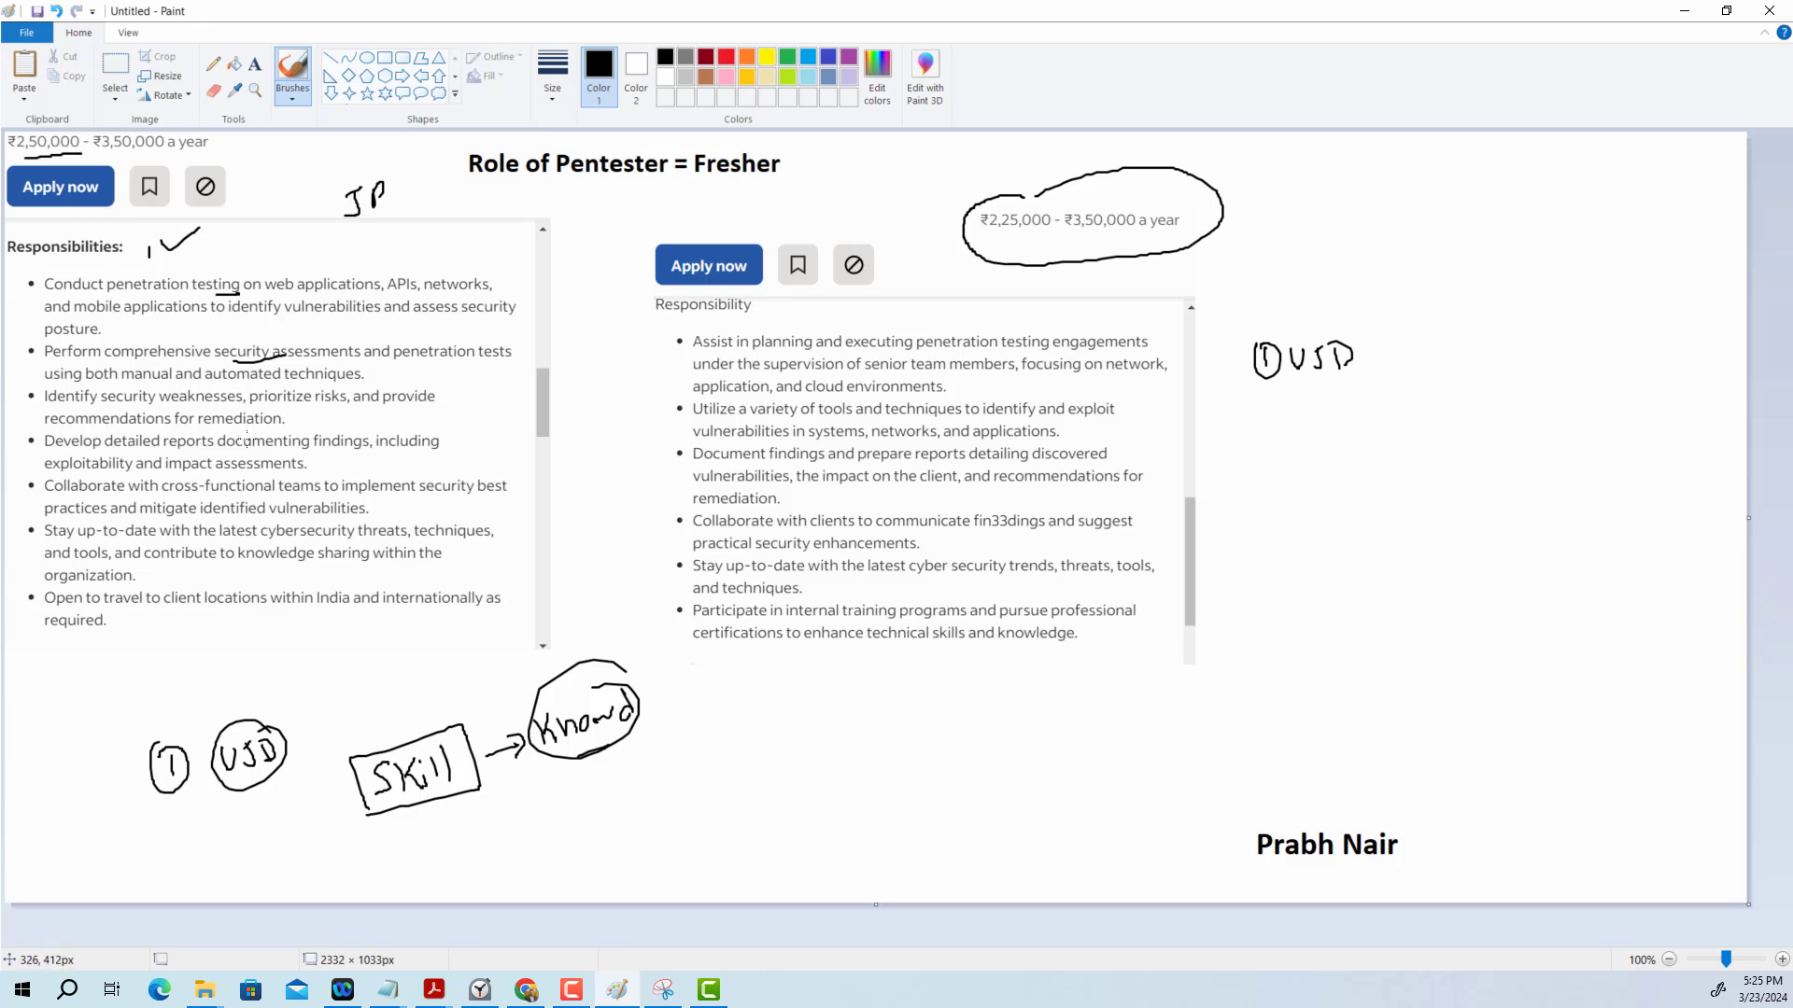
left_click_drag(205, 408, 241, 406)
left_click_drag(189, 463, 212, 460)
left_click_drag(195, 502, 241, 500)
left_click_drag(154, 551, 188, 549)
mouse_move(150, 619)
left_mouse_down()
mouse_move(179, 614)
mouse_move(135, 633)
left_mouse_up()
- Handwrite the second note '(II) TP → LATEST' beside the right posting
mouse_move(1260, 421)
left_mouse_down()
mouse_move(1258, 443)
mouse_move(1308, 441)
mouse_move(1313, 411)
left_mouse_up()
mouse_move(1320, 415)
left_mouse_down()
mouse_move(1333, 434)
mouse_move(1323, 415)
left_mouse_up()
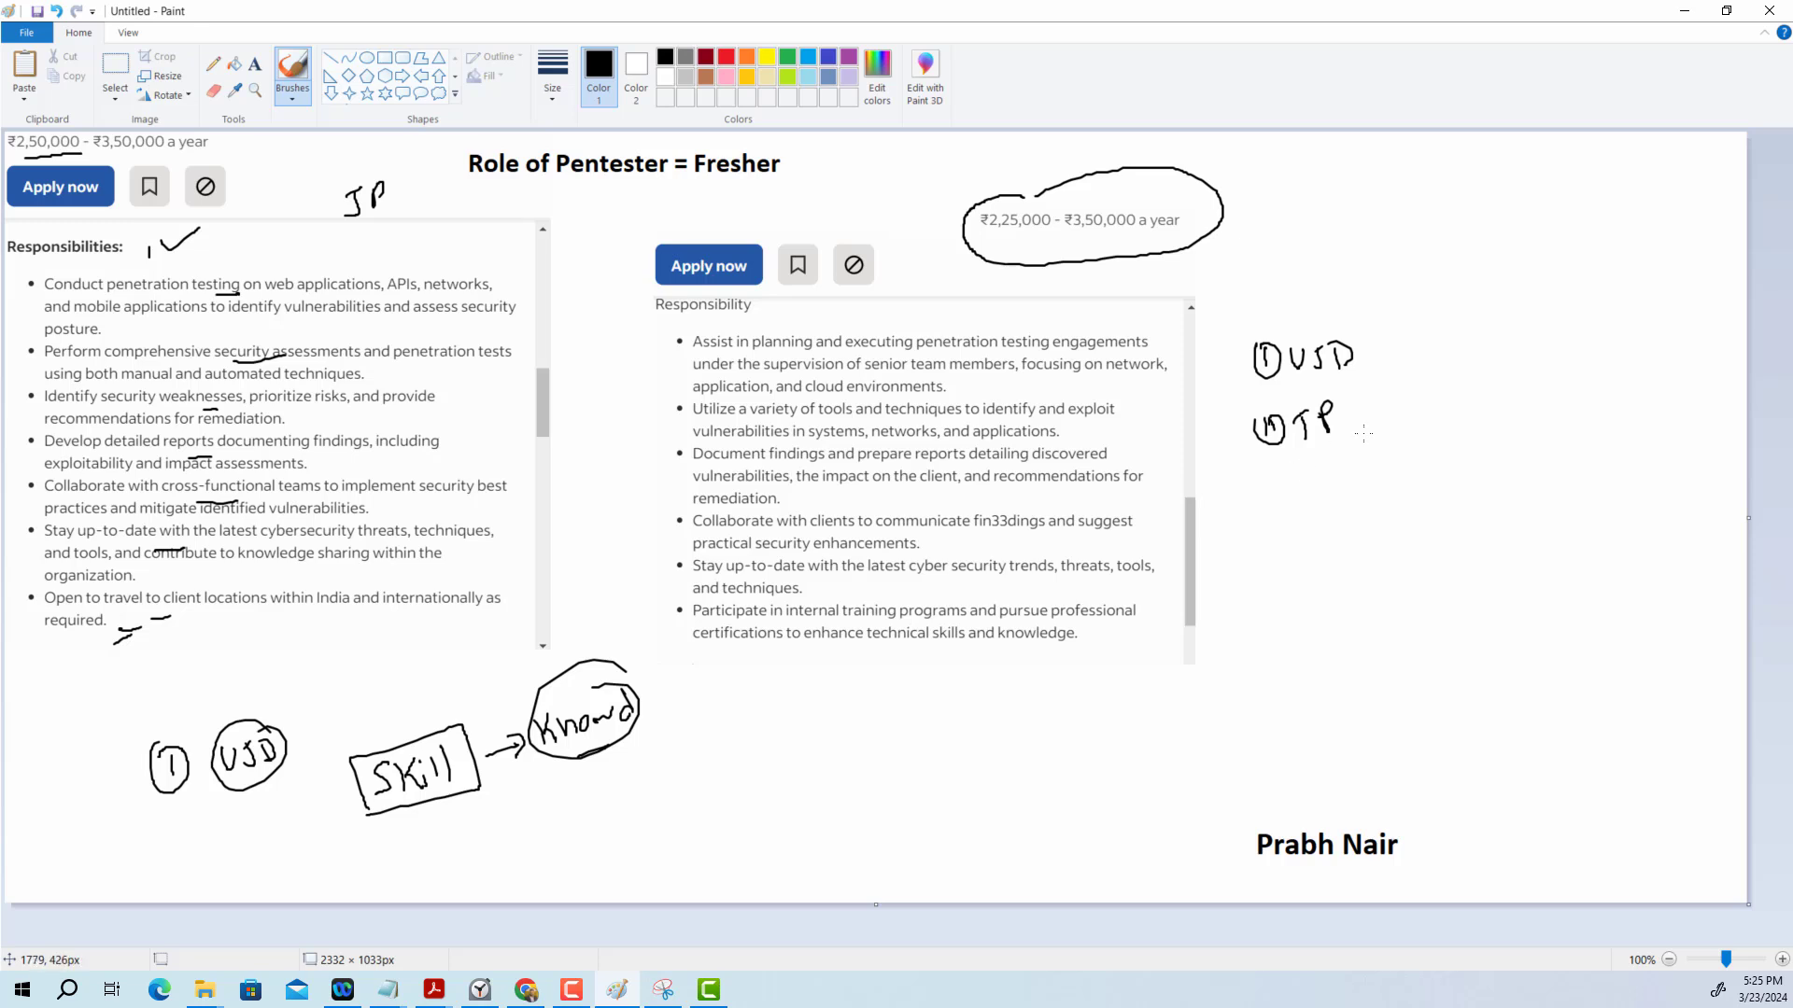
mouse_move(1349, 415)
left_mouse_down()
mouse_move(1449, 417)
mouse_move(1474, 372)
left_mouse_up()
mouse_move(1469, 373)
left_mouse_down()
mouse_move(1471, 401)
mouse_move(1511, 399)
left_mouse_up()
left_click_drag(1496, 376, 1518, 368)
- Write 'Exploit, LATEST' beneath it and underline the last word
mouse_move(1451, 456)
left_mouse_down()
mouse_move(1453, 485)
mouse_move(1463, 467)
mouse_move(1482, 484)
left_mouse_up()
mouse_move(1482, 462)
left_mouse_down()
mouse_move(1470, 485)
mouse_move(1490, 487)
left_mouse_up()
left_click_drag(1491, 457, 1545, 484)
mouse_move(1579, 448)
left_mouse_down()
mouse_move(1596, 474)
mouse_move(1679, 457)
left_mouse_up()
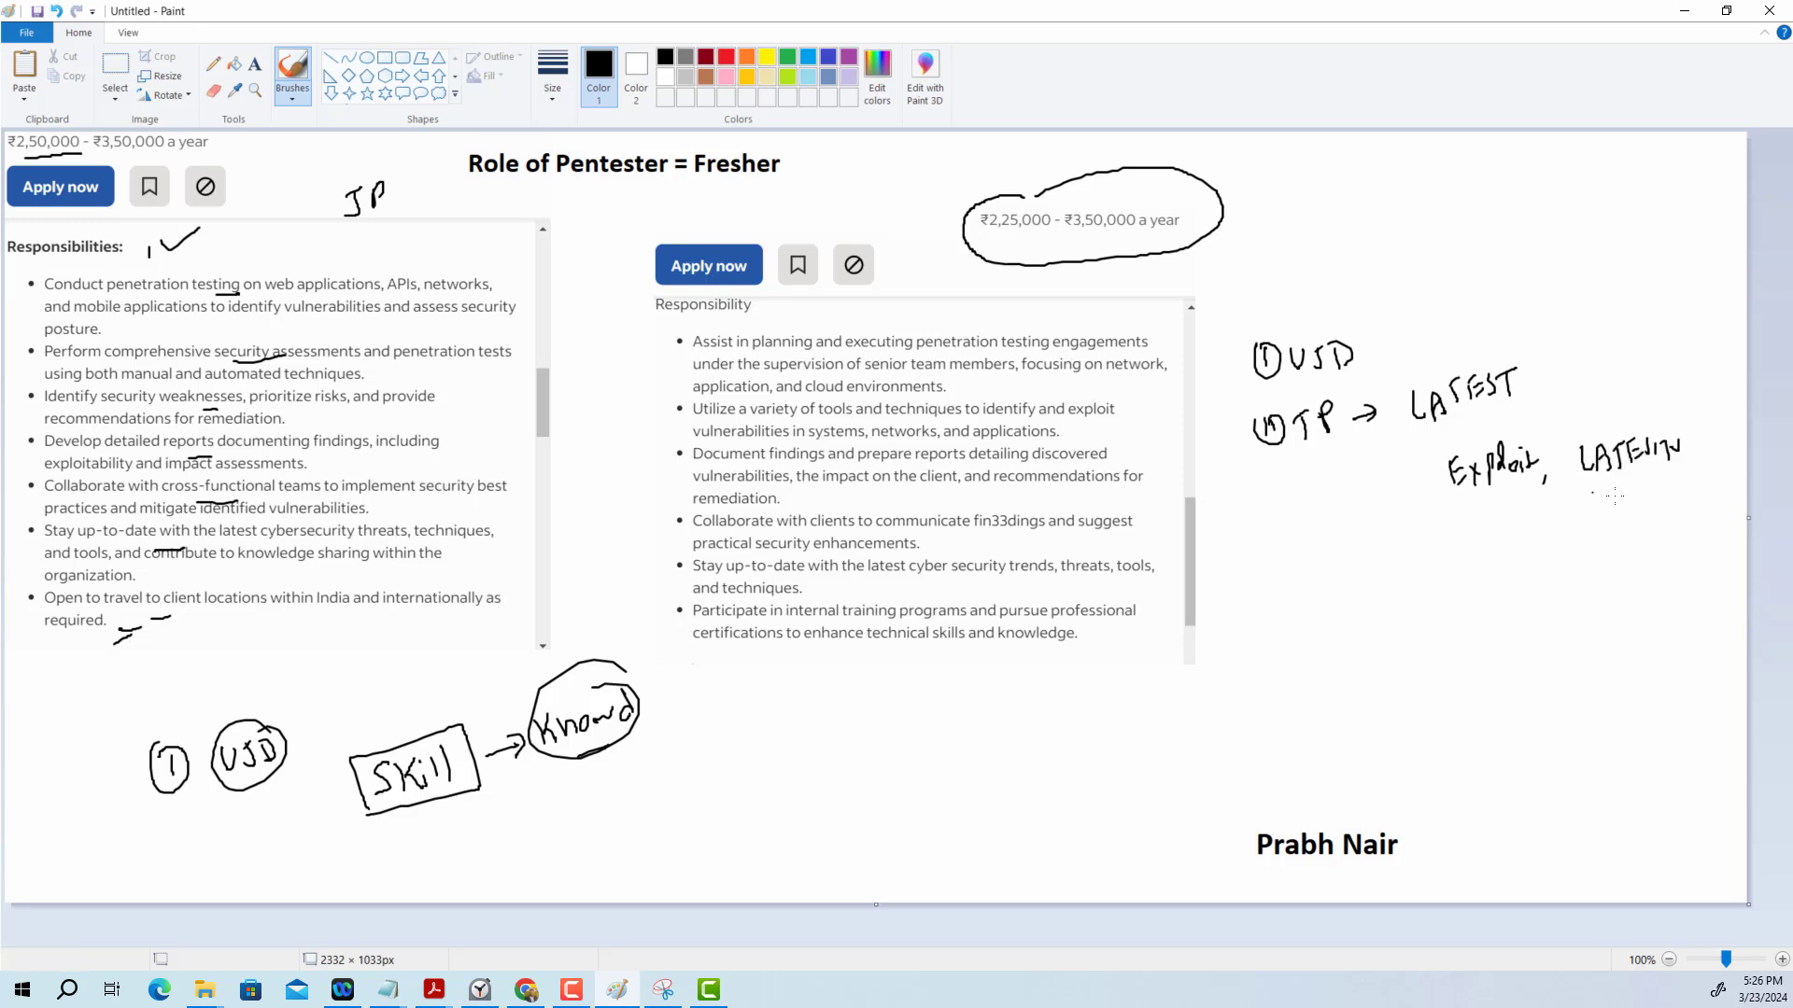
left_click_drag(1578, 497, 1679, 476)
- Bracket bullet two, underline 'exploitability and impact assessments', and add underlined '(III) writing'
left_click_drag(513, 339, 512, 379)
left_click_drag(77, 451, 246, 473)
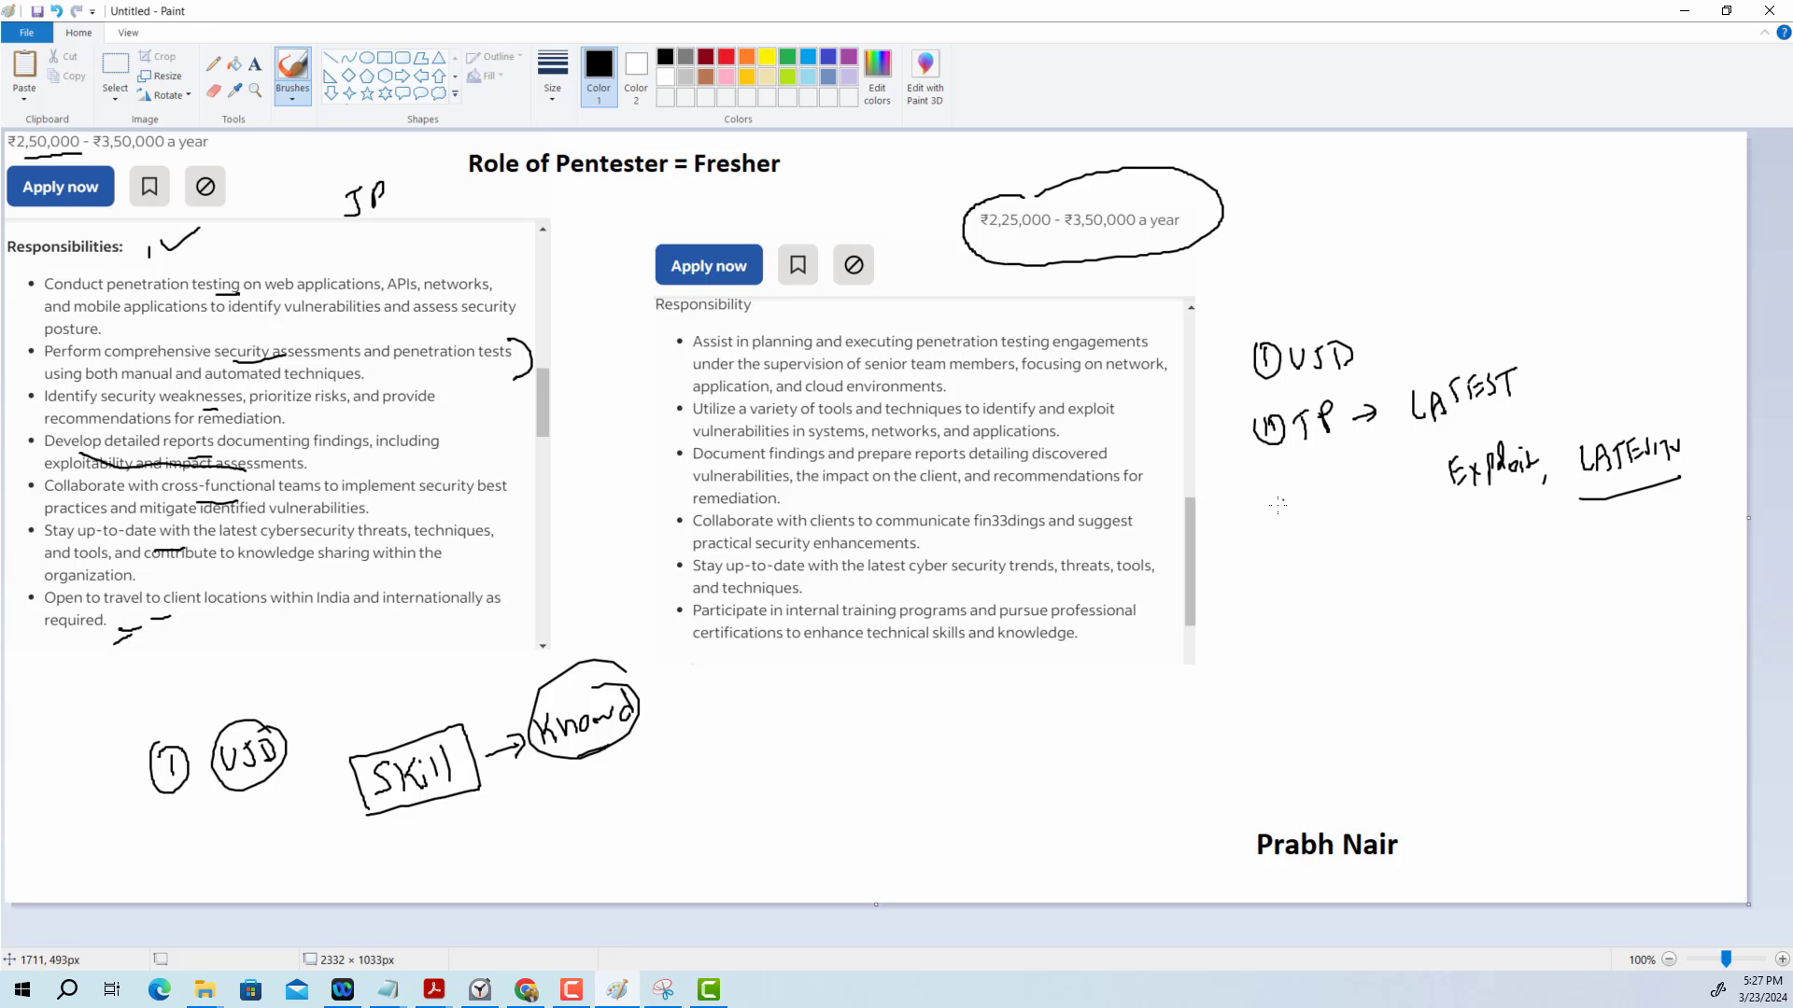
mouse_move(1277, 500)
left_mouse_down()
mouse_move(1279, 522)
mouse_move(1299, 521)
mouse_move(1287, 493)
mouse_move(1386, 524)
left_mouse_up()
left_click_drag(1307, 536, 1409, 510)
- Write an underlined '→ SOFT Skill' note and extend the underline beneath 'required.'
left_click_drag(1298, 616, 1337, 613)
mouse_move(1321, 605)
left_mouse_down()
mouse_move(1321, 628)
mouse_move(1372, 606)
mouse_move(1422, 627)
left_mouse_up()
mouse_move(1442, 599)
left_mouse_down()
mouse_move(1445, 625)
mouse_move(1486, 616)
left_mouse_up()
left_click_drag(1493, 586, 1495, 619)
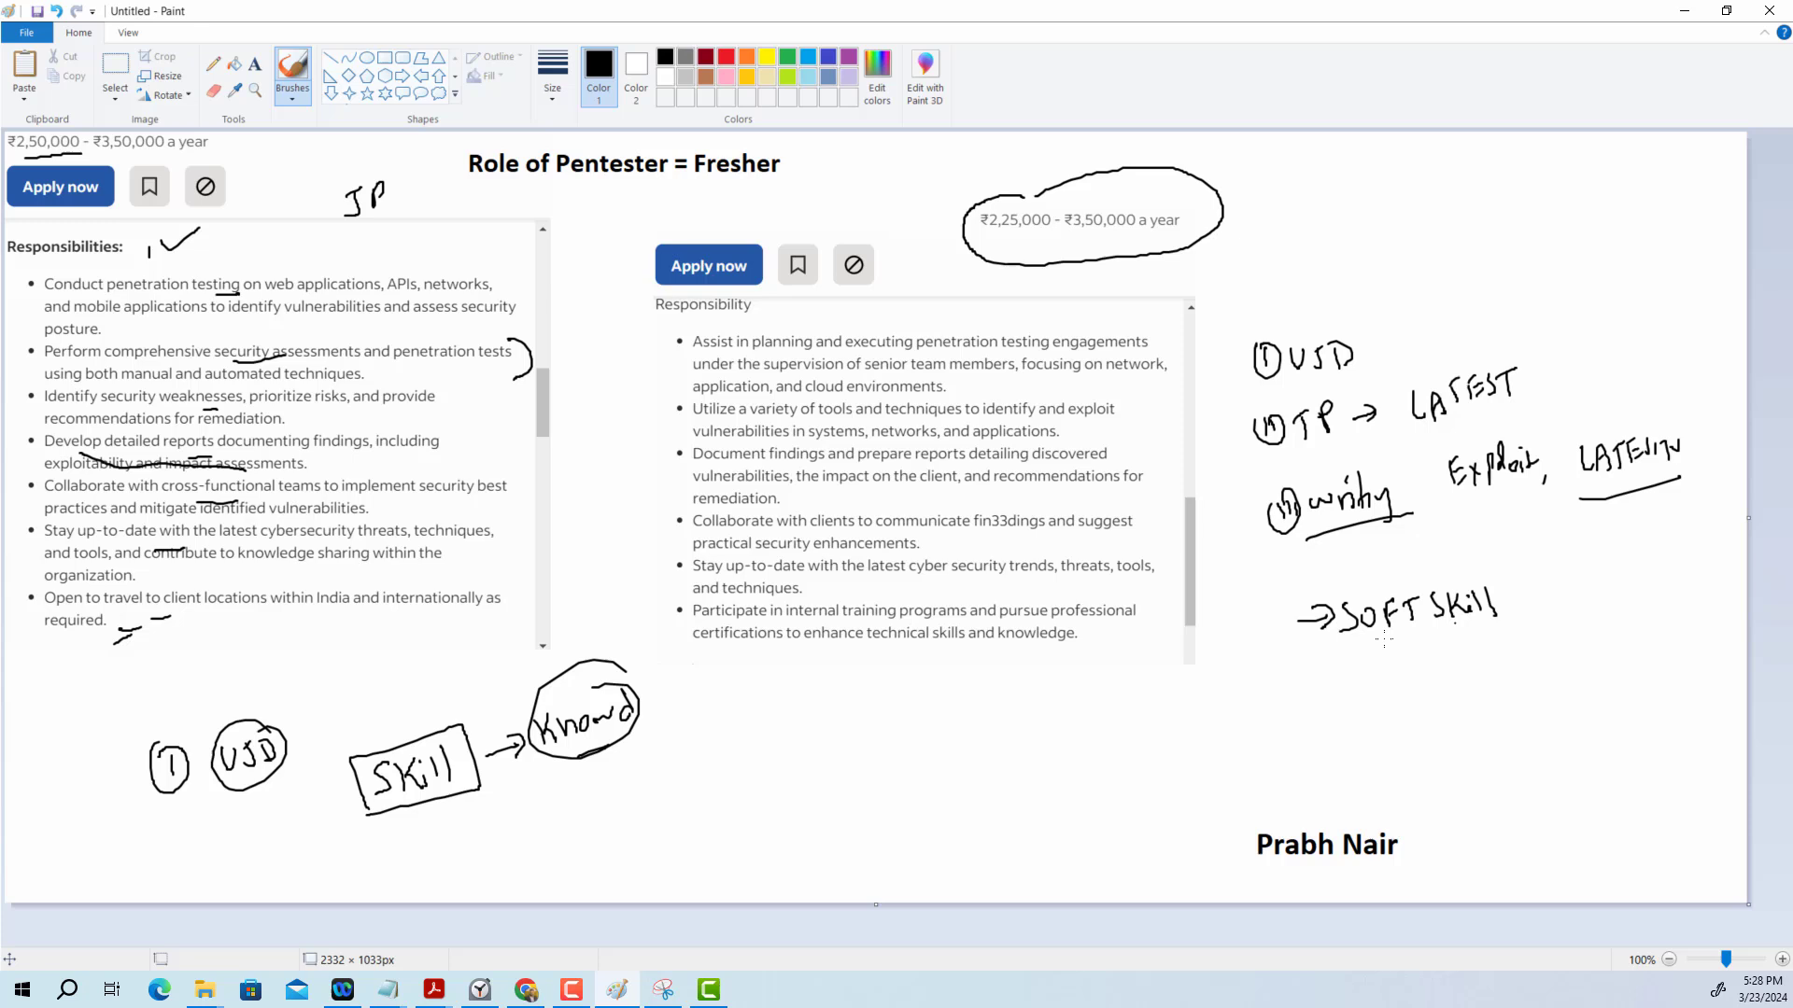
left_click_drag(1363, 654, 1520, 613)
left_click_drag(124, 622, 345, 624)
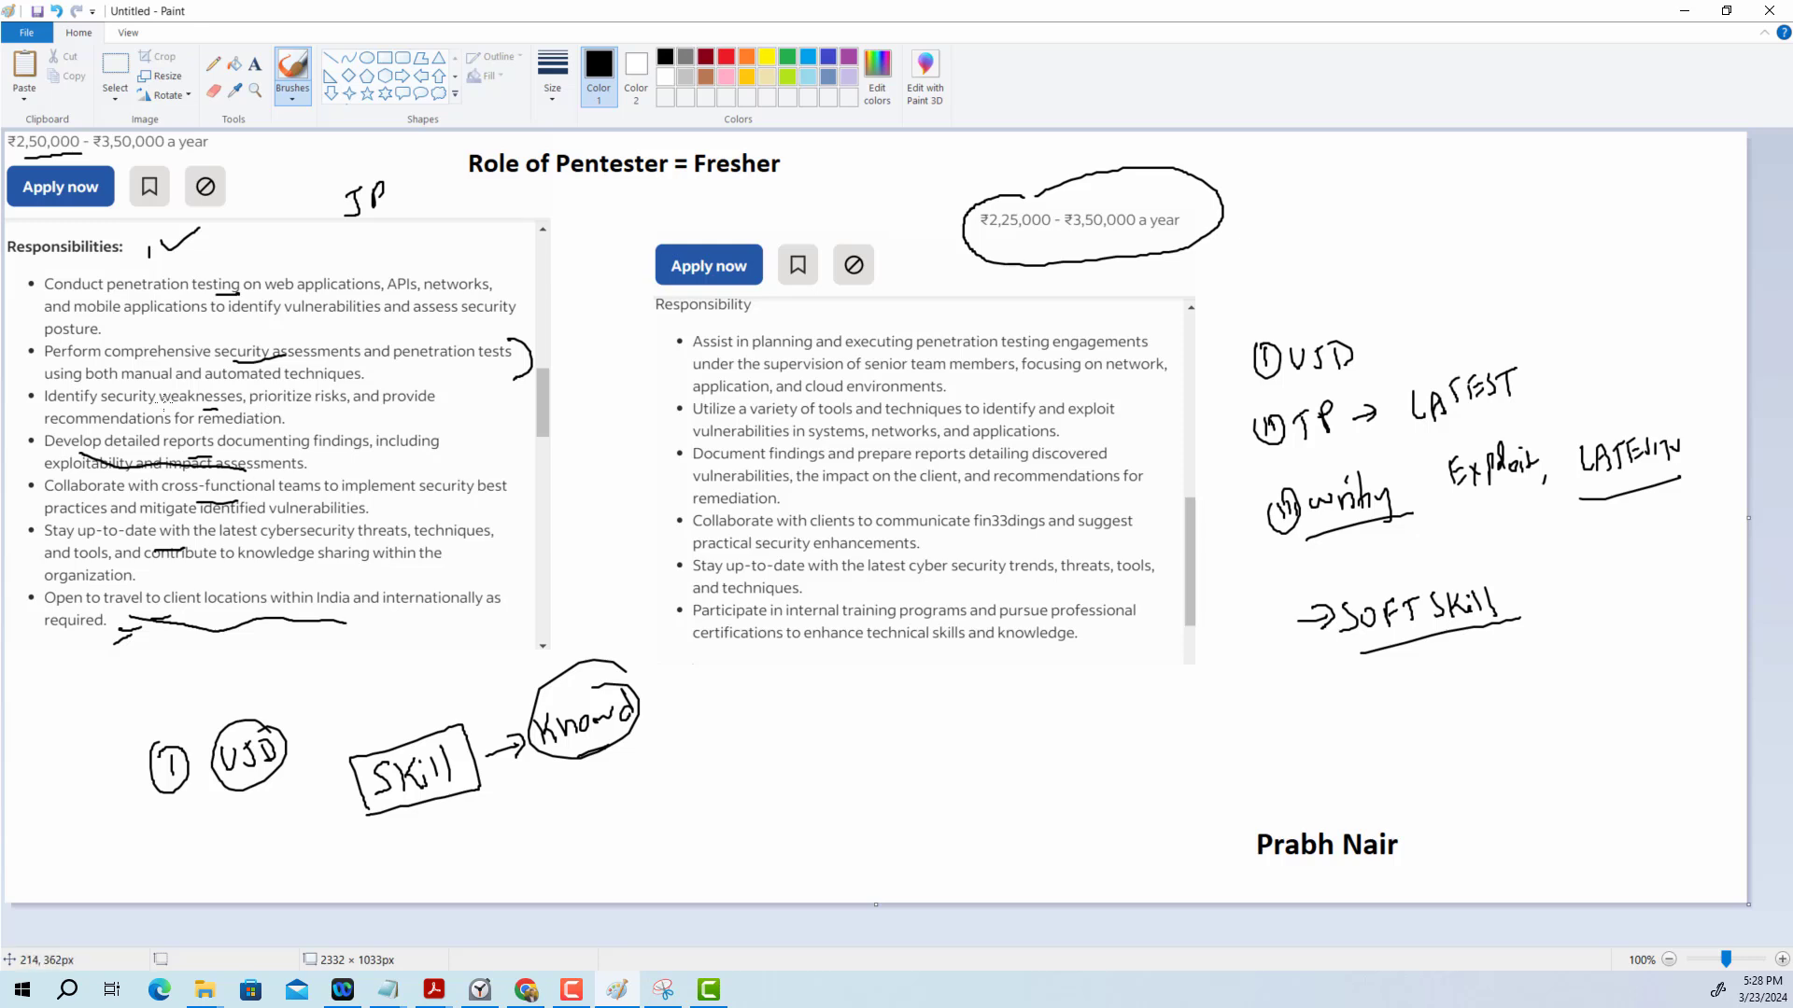
- Draw a freehand underline under 'weaknesses, prioritize risks' in the left posting
left_click_drag(221, 409, 333, 415)
- Tick the Assist, Utilize, Document and Collaborate bullets, circle Stay up-to-date, and mark Participate
left_click_drag(584, 644, 659, 651)
left_click_drag(647, 360, 704, 360)
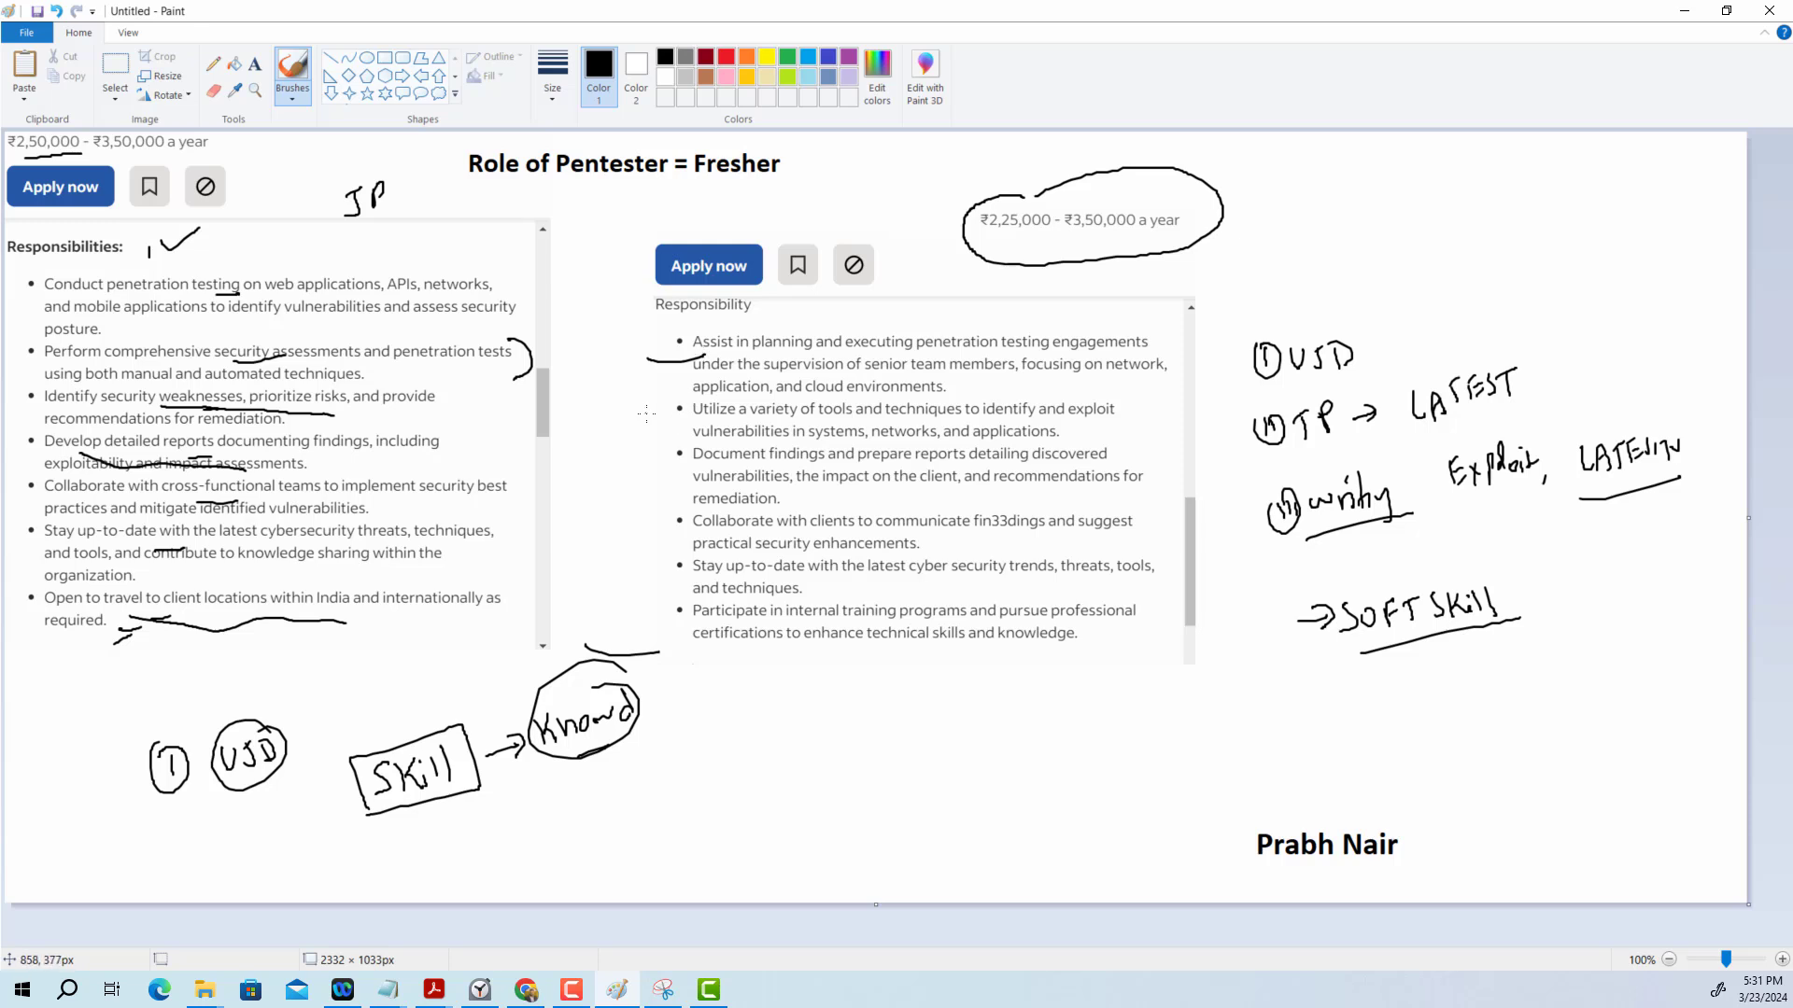
left_click_drag(645, 413, 683, 401)
left_click_drag(654, 463, 684, 451)
left_click_drag(670, 533, 701, 519)
mouse_move(682, 558)
left_mouse_down()
mouse_move(666, 574)
mouse_move(668, 548)
left_mouse_up()
left_click_drag(661, 618, 712, 607)
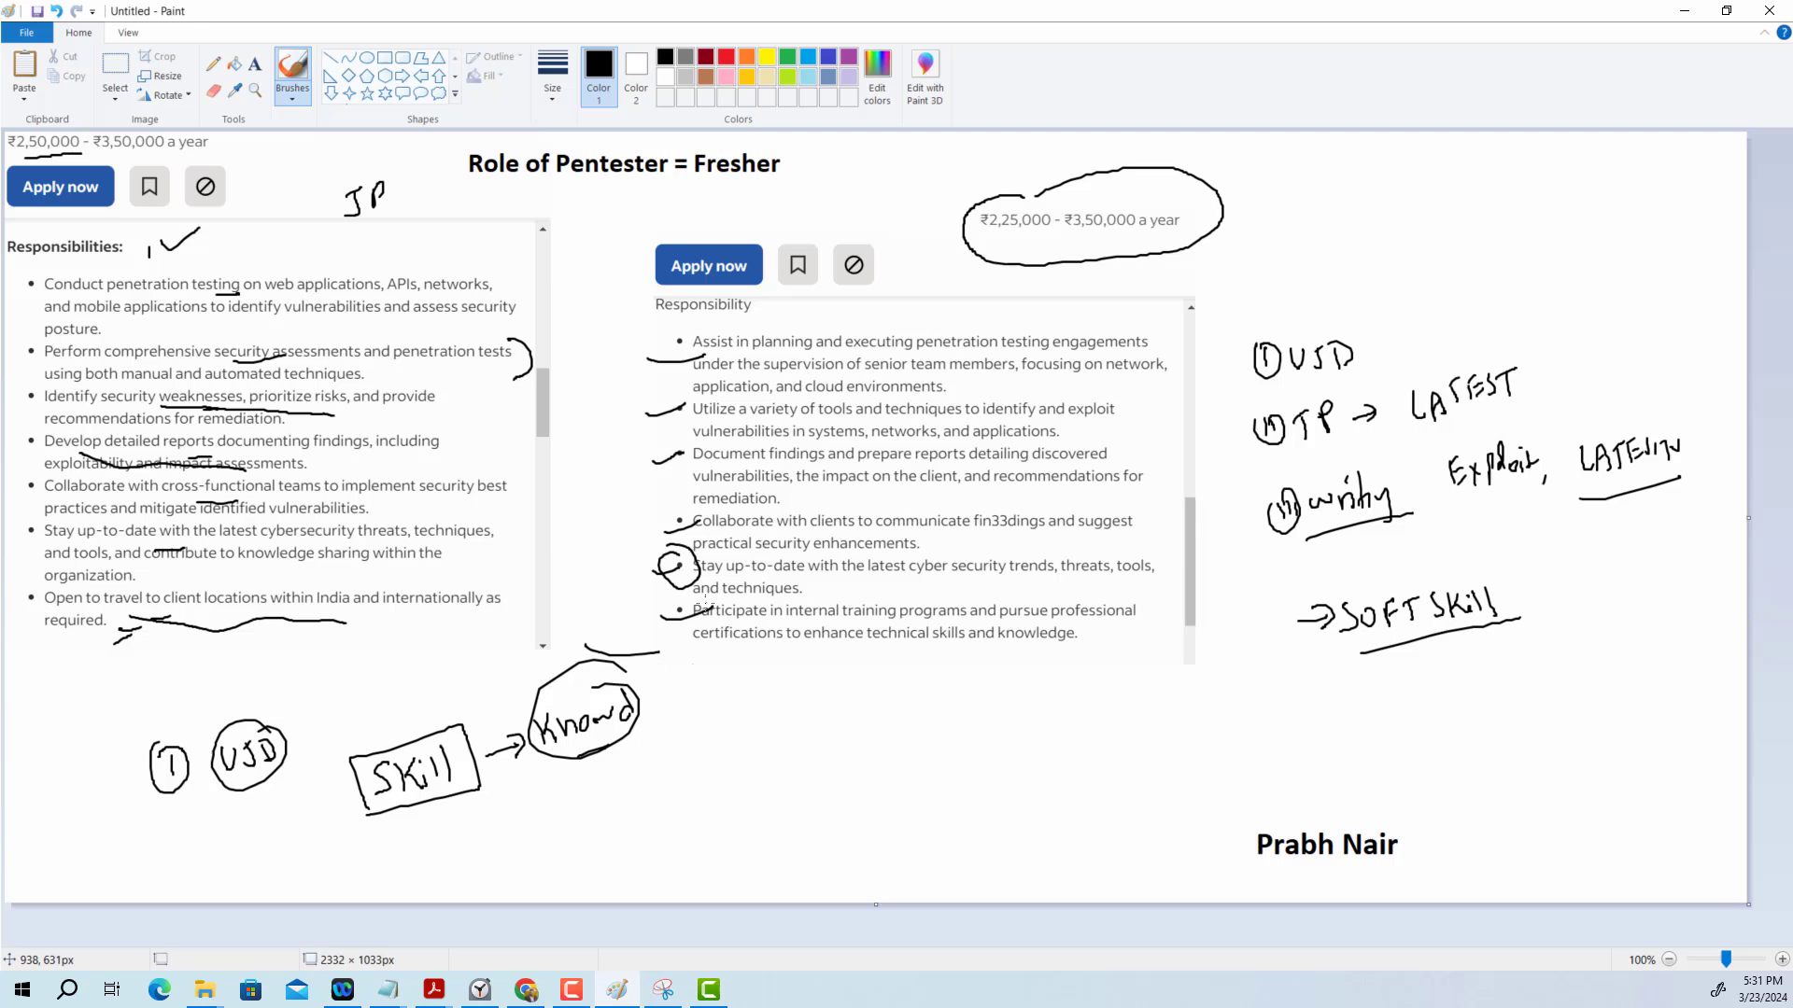